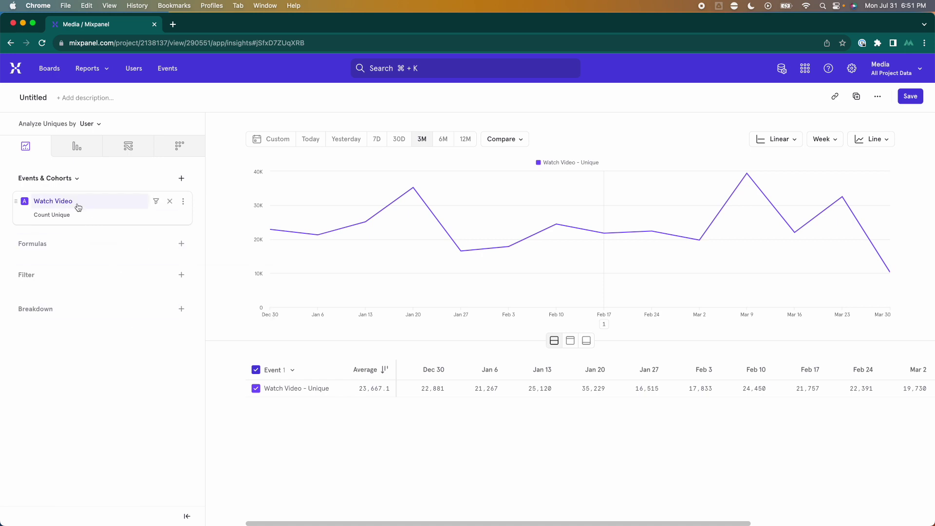
# Open a new Insights report from the Reports menu in a second tab and switch to it
pyautogui.moveTo(76, 203)
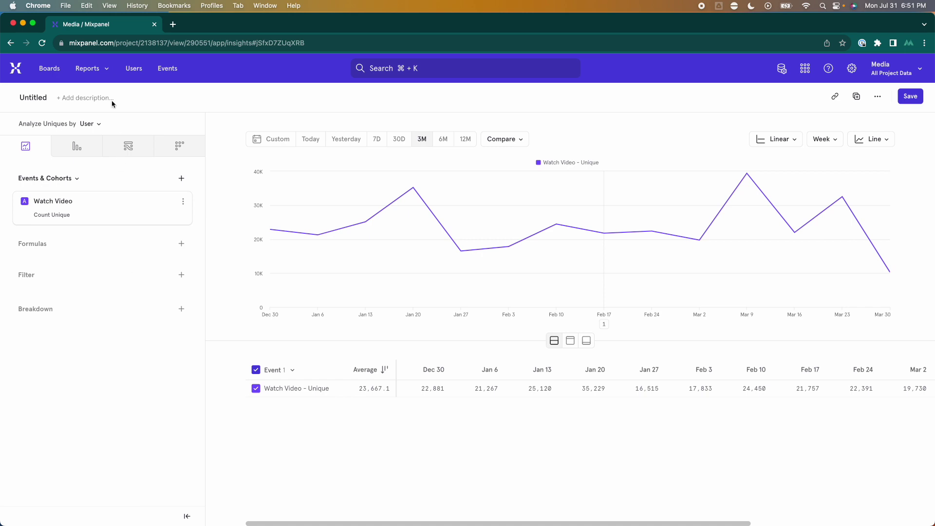
pyautogui.click(103, 69)
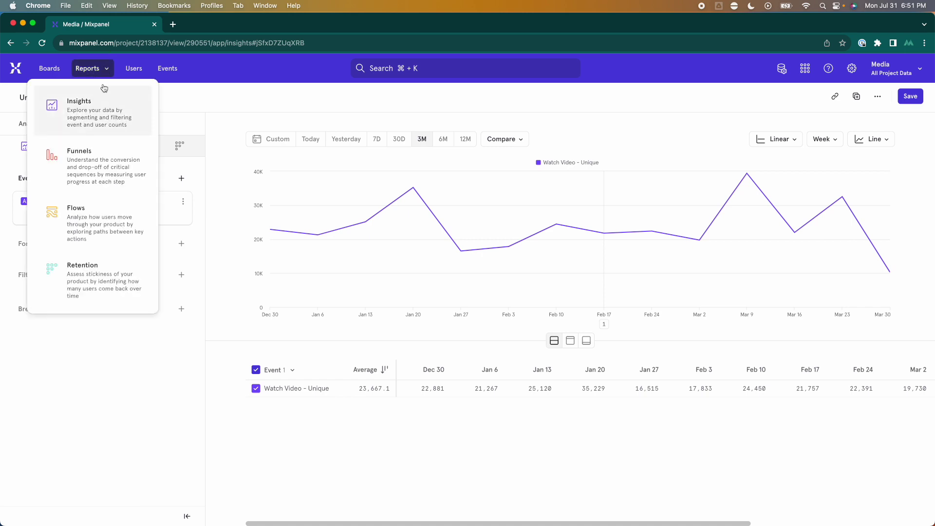
pyautogui.keyDown('super'); pyautogui.click(77, 112); pyautogui.keyUp('super')
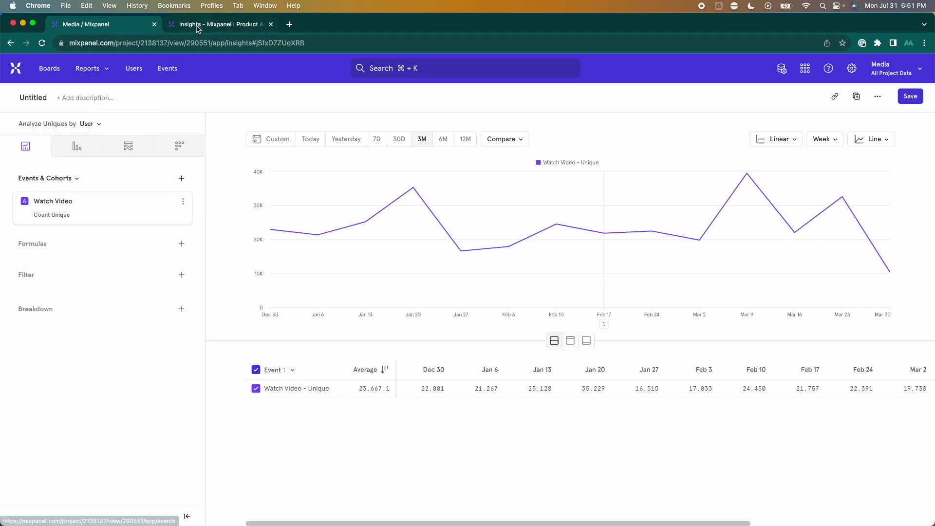
pyautogui.click(197, 25)
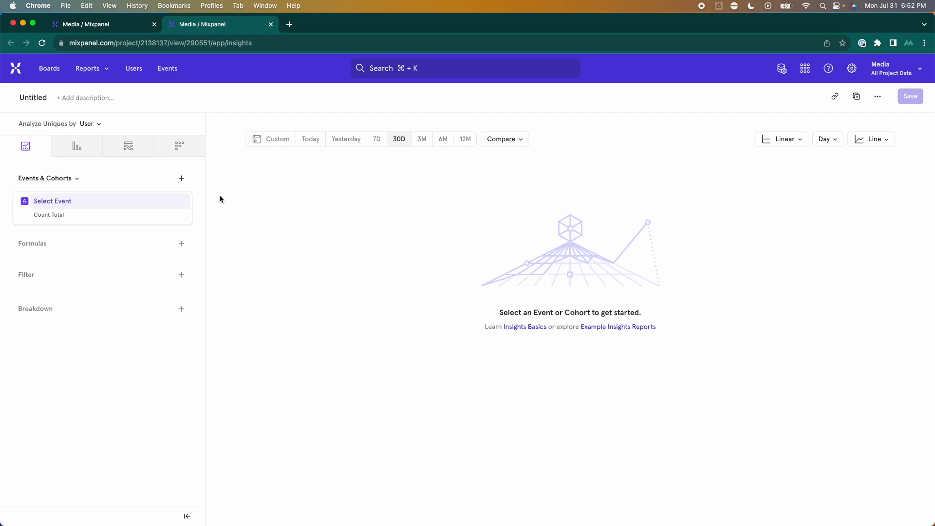
# Chart the Watch Video event over the last 3 months with a weekly interval
pyautogui.click(92, 203)
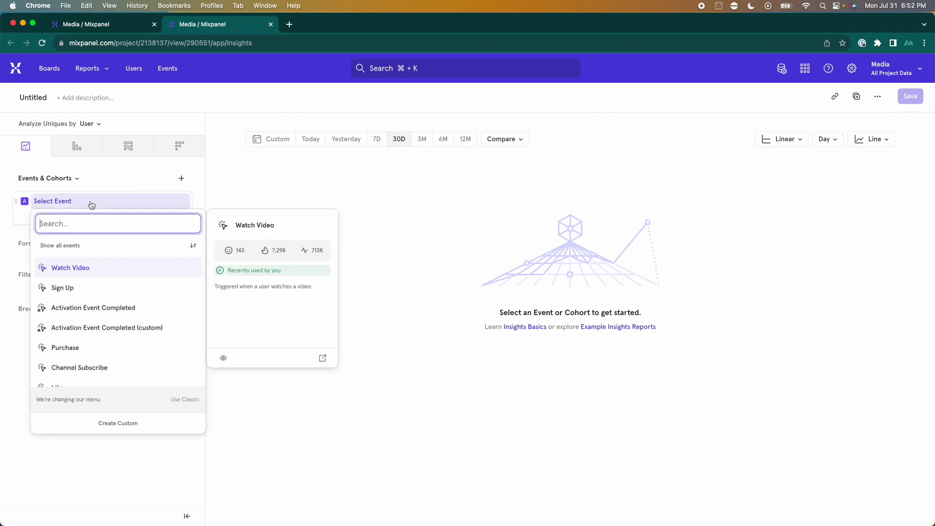
pyautogui.click(79, 271)
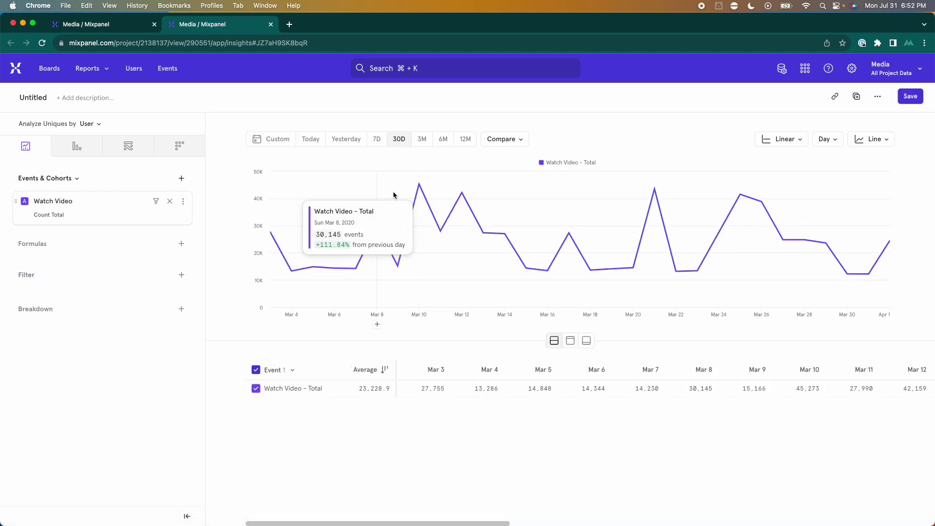
pyautogui.click(423, 139)
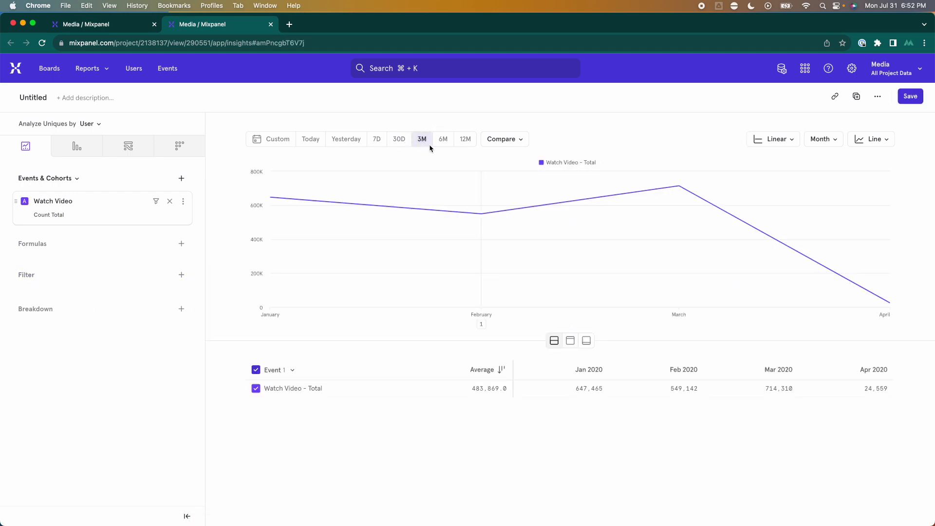
pyautogui.click(819, 140)
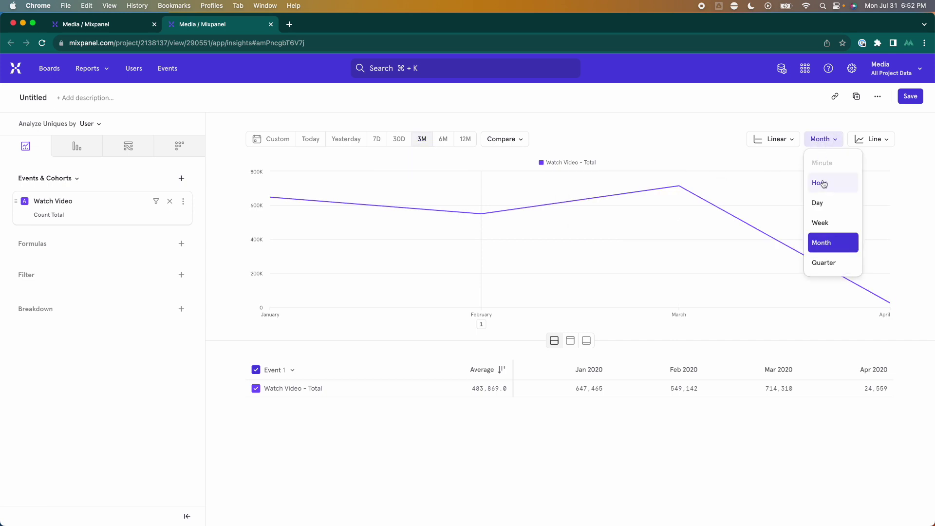
pyautogui.click(820, 225)
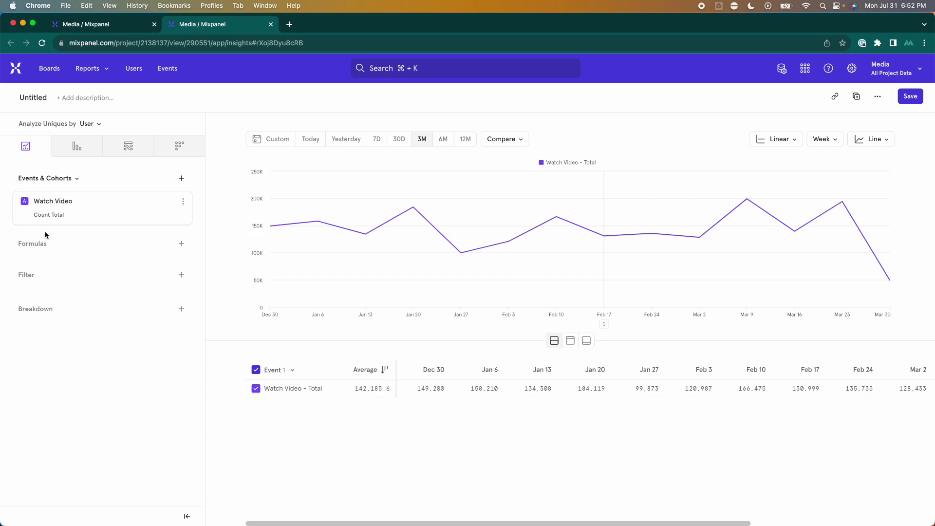
# Change the Watch Video measurement from Count Total to Unique
pyautogui.click(45, 216)
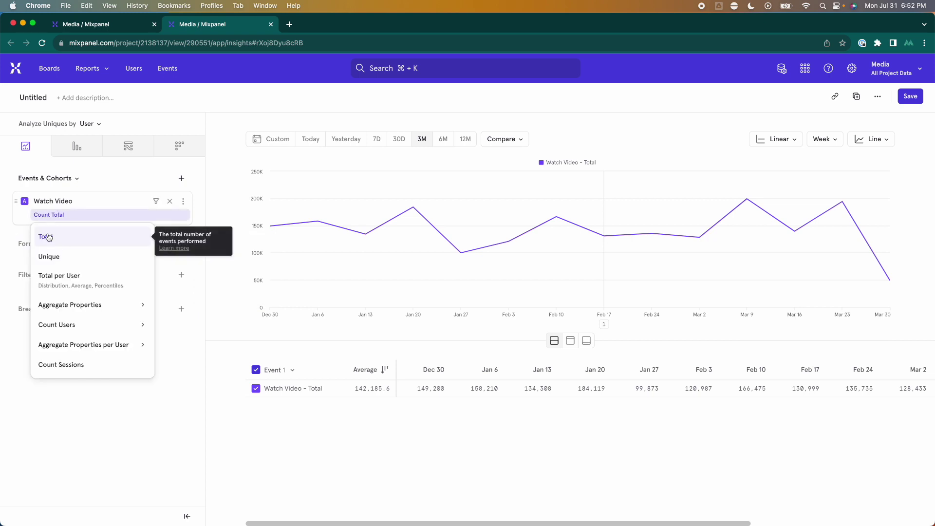
pyautogui.click(51, 257)
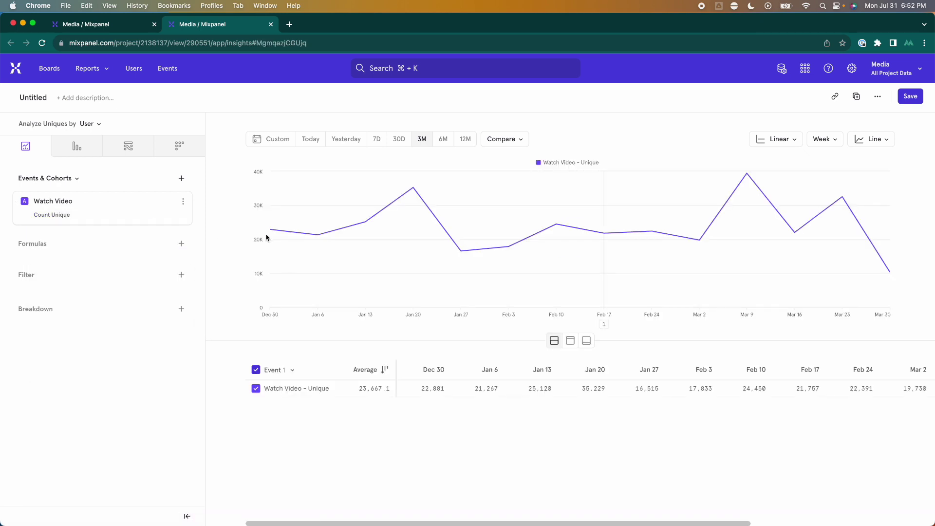
pyautogui.moveTo(319, 238)
pyautogui.moveTo(60, 203)
pyautogui.click(84, 209)
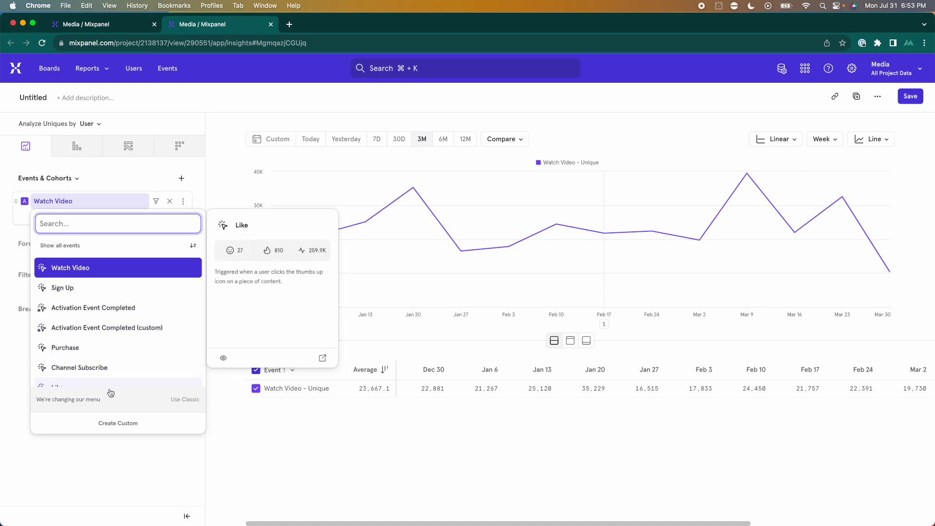
# Start a custom event and add Watch Video, Like and Comment as its matching events
pyautogui.click(117, 427)
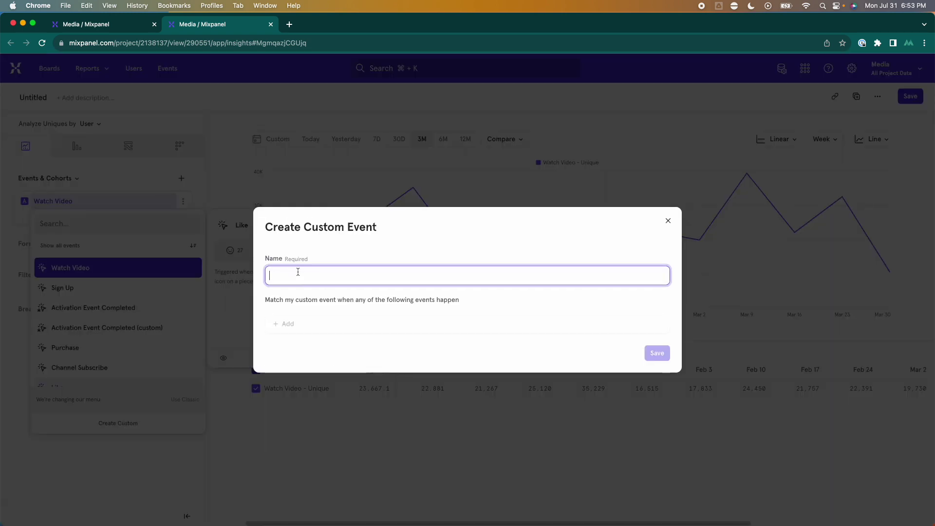
pyautogui.click(303, 325)
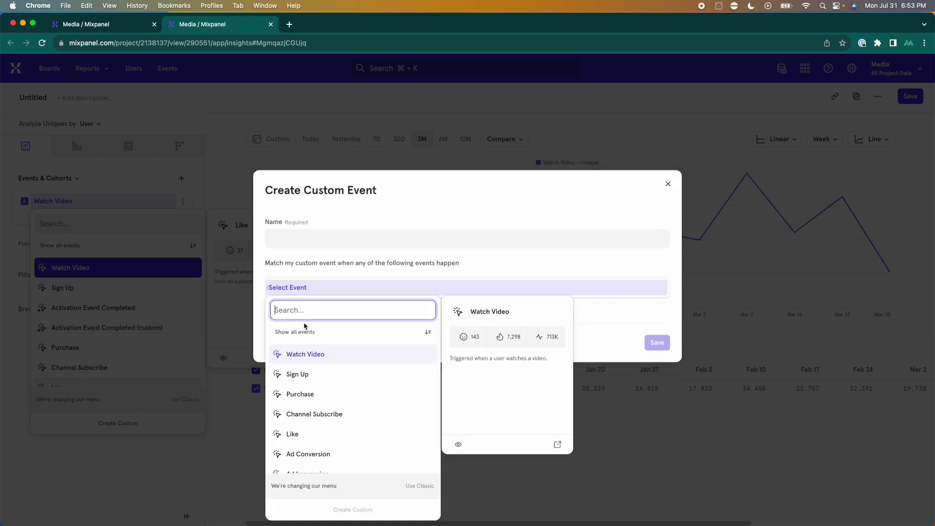
pyautogui.click(320, 356)
pyautogui.click(291, 341)
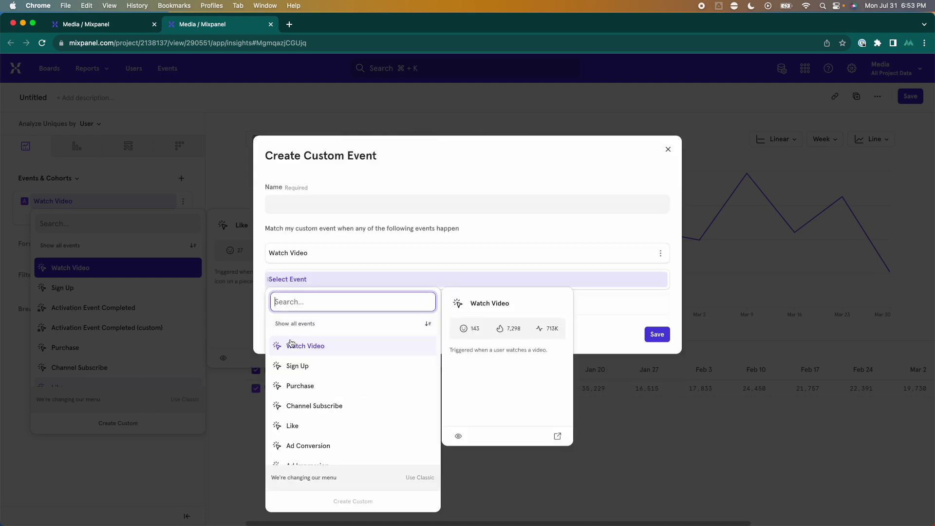
pyautogui.click(304, 428)
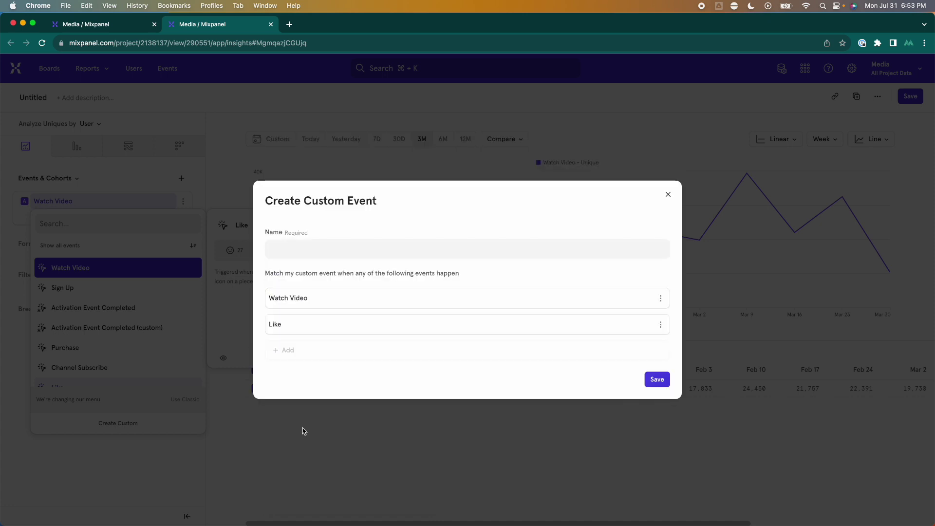
pyautogui.click(299, 350)
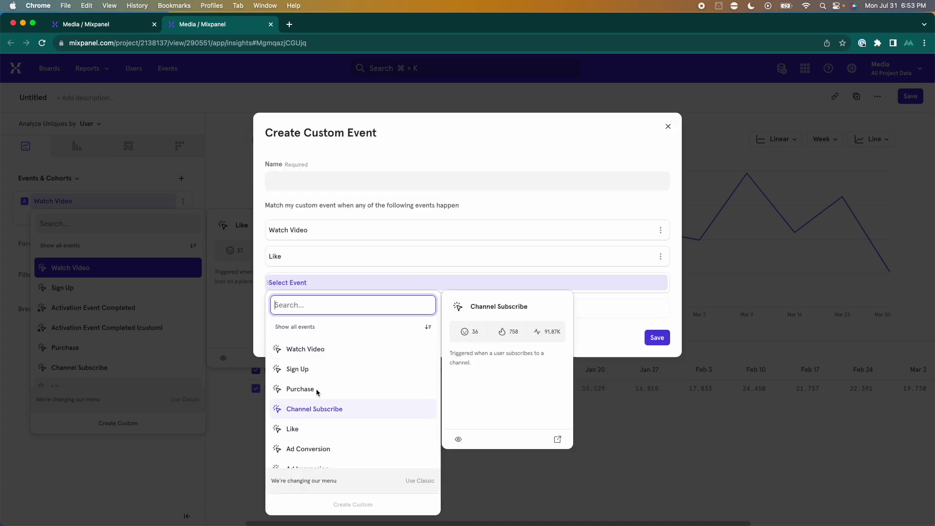
pyautogui.write('comme')
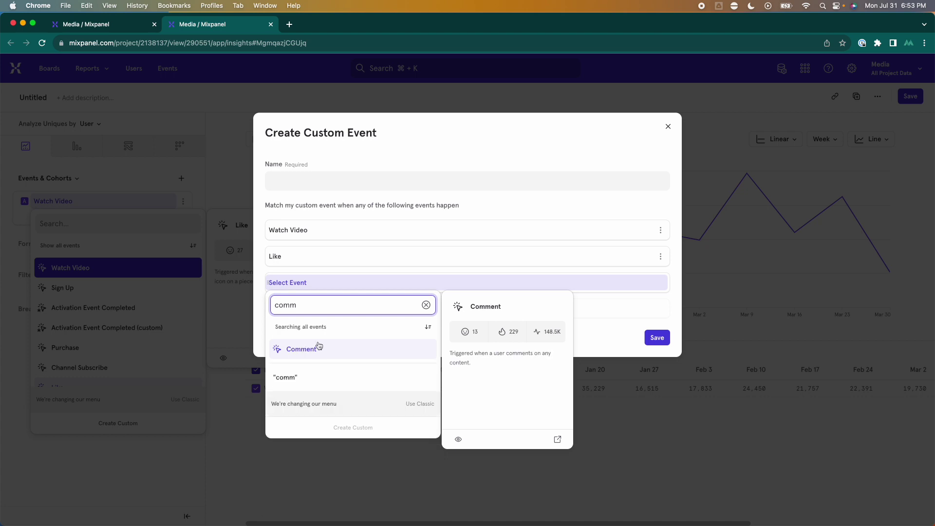
pyautogui.click(316, 346)
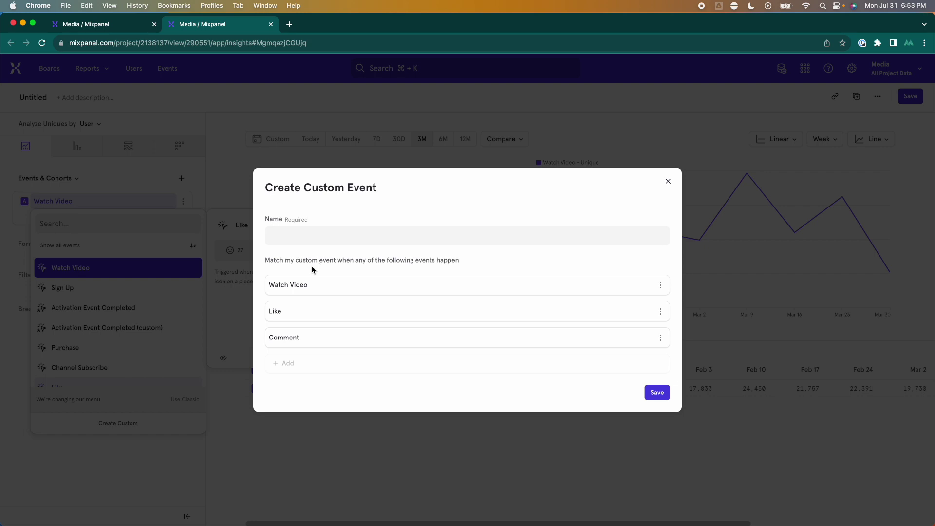
# Name the custom event 'Activation Event (Custom)' and save it, charting weekly unique users
pyautogui.click(290, 236)
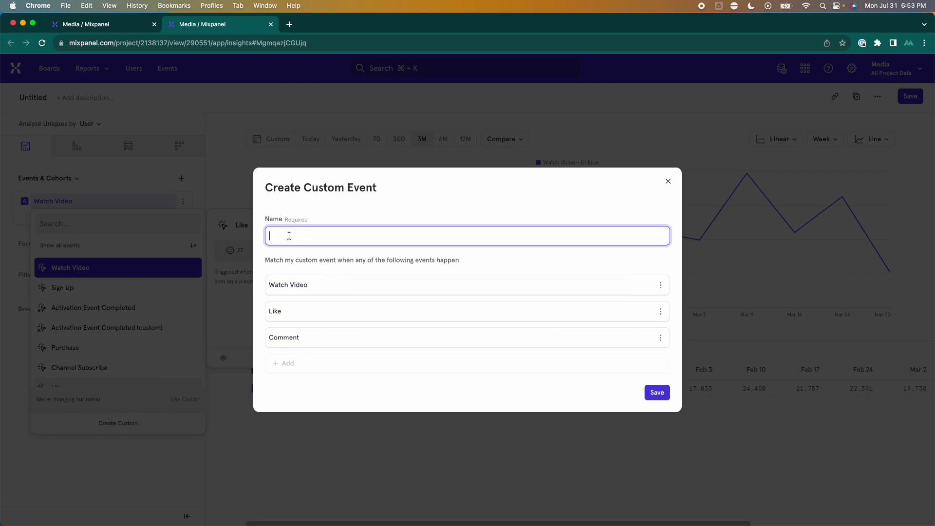
pyautogui.write('Activation A')
pyautogui.press('BackSpace')
pyautogui.press('BackSpace')
pyautogui.write('Event Completed')
pyautogui.click(302, 236)
pyautogui.doubleClick(342, 231)
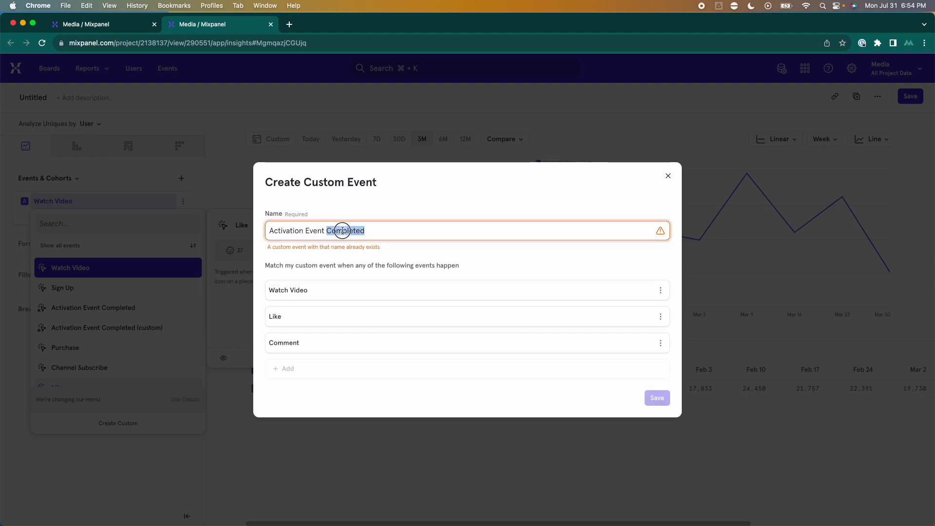
pyautogui.press('BackSpace')
pyautogui.write('(Custom)')
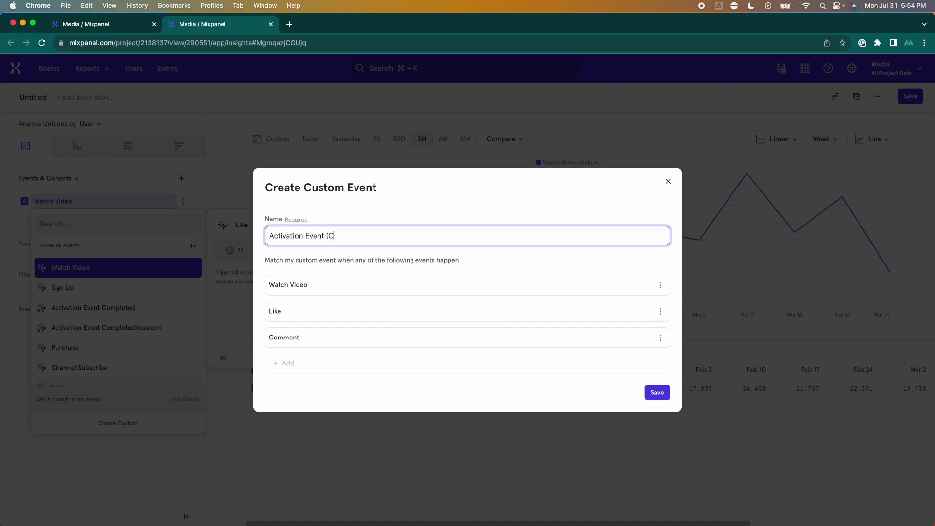
pyautogui.click(660, 397)
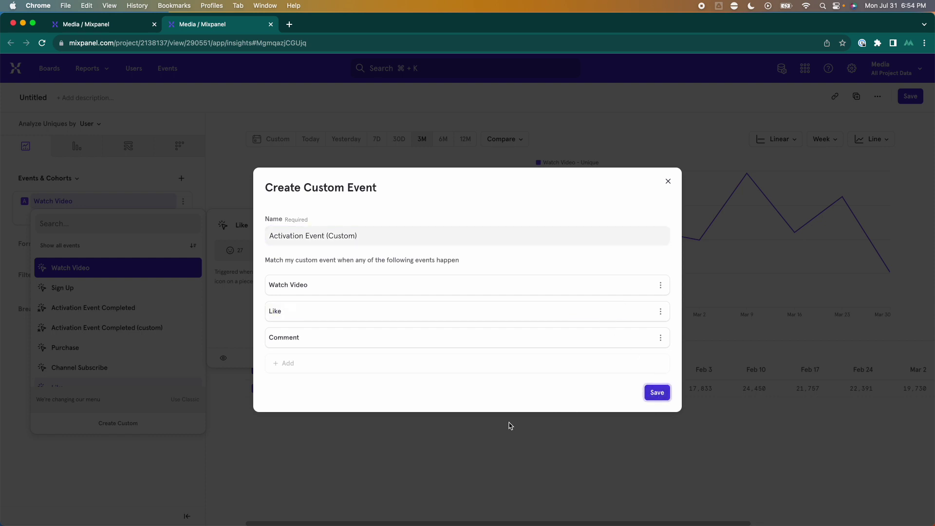
pyautogui.click(655, 394)
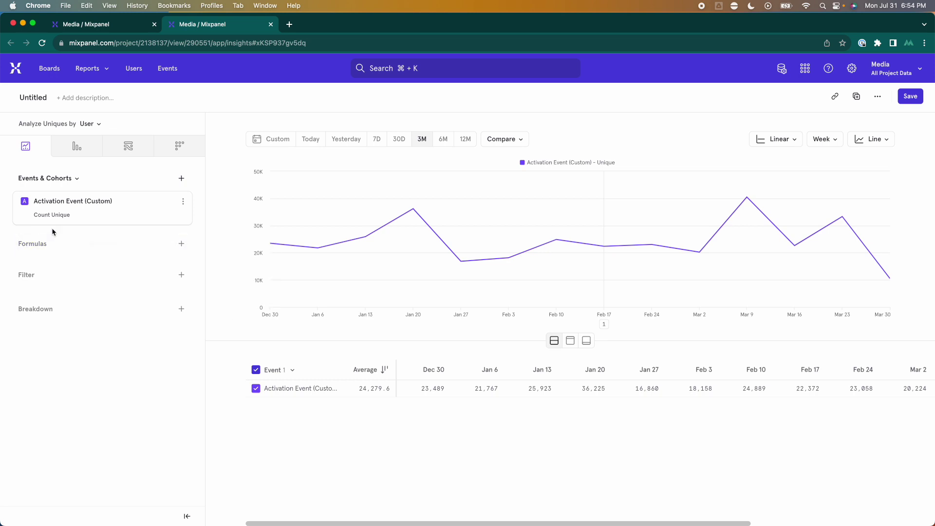
pyautogui.moveTo(69, 203)
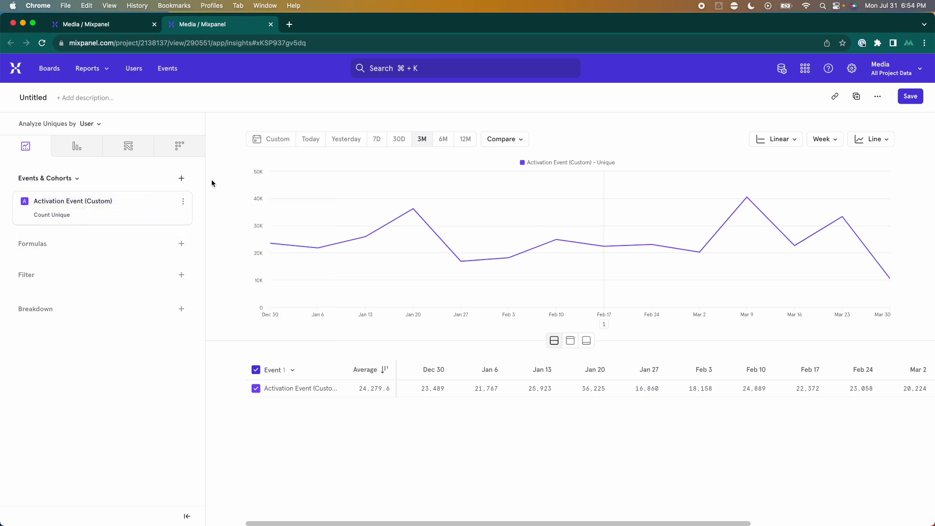